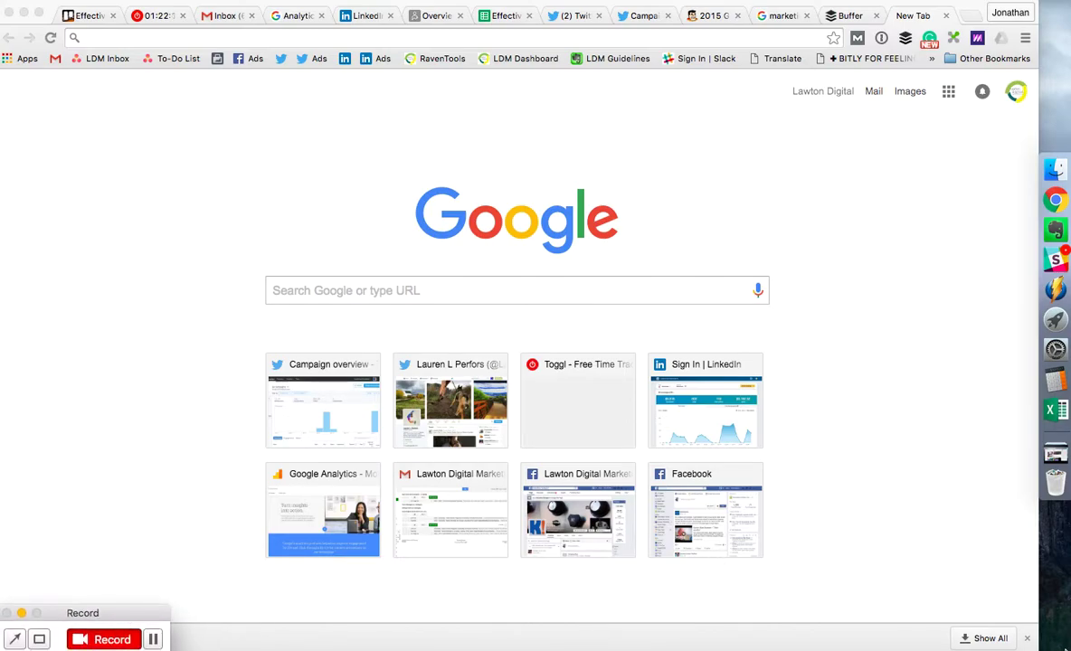
- Bring up the PPC Hero '2015 Google Analytics Exam' article in Chrome and skim it
left_click(949, 593)
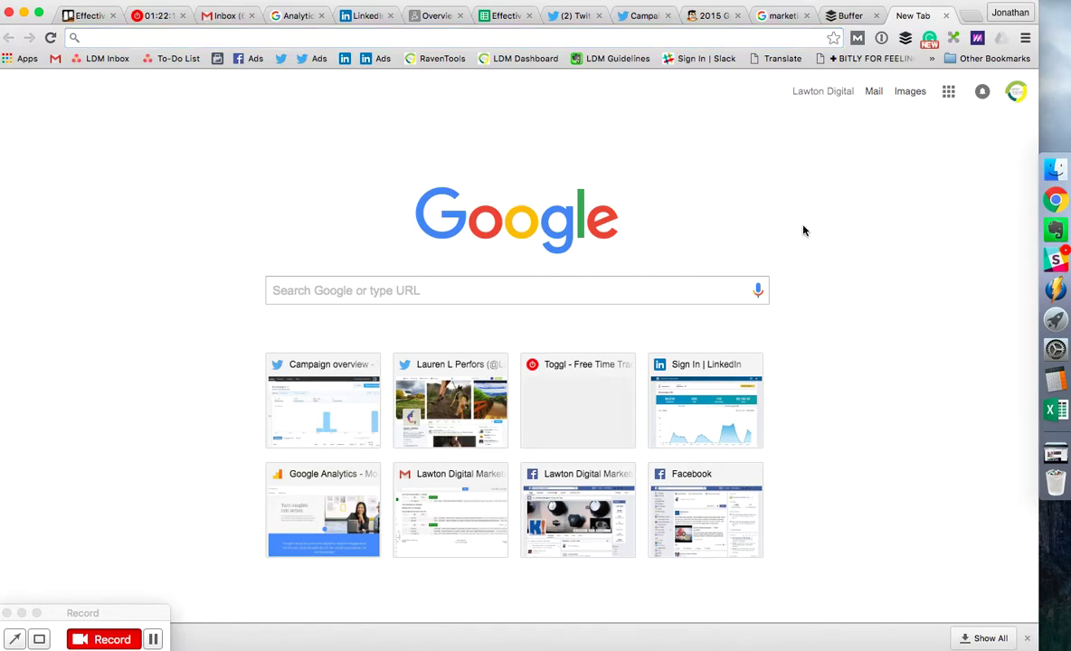
left_click(713, 17)
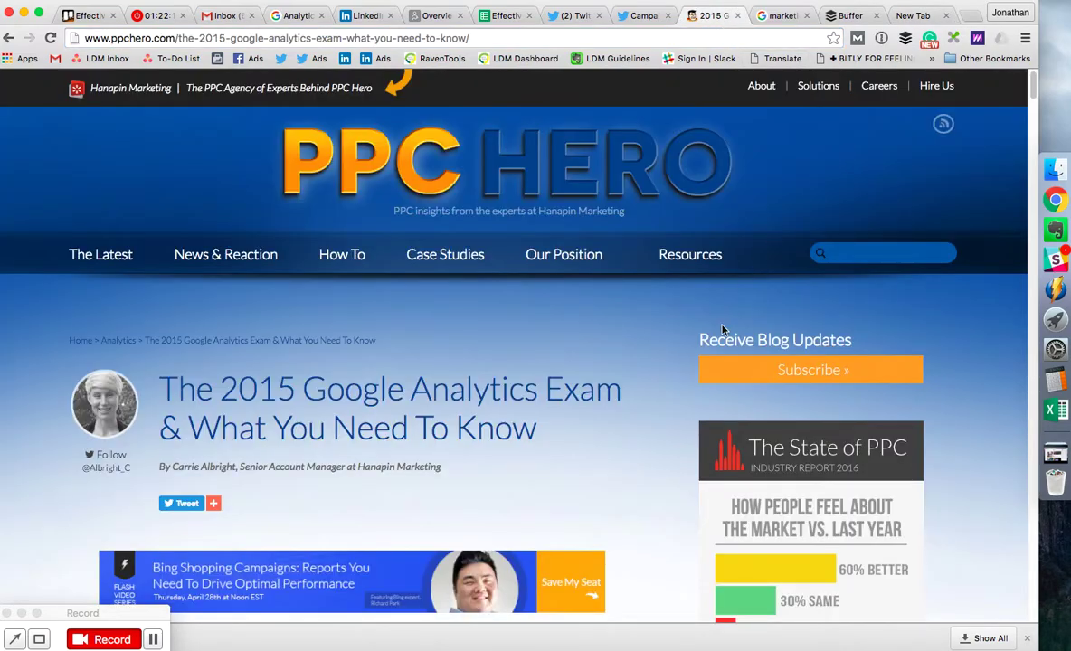
scroll(634, 425, "down", 5)
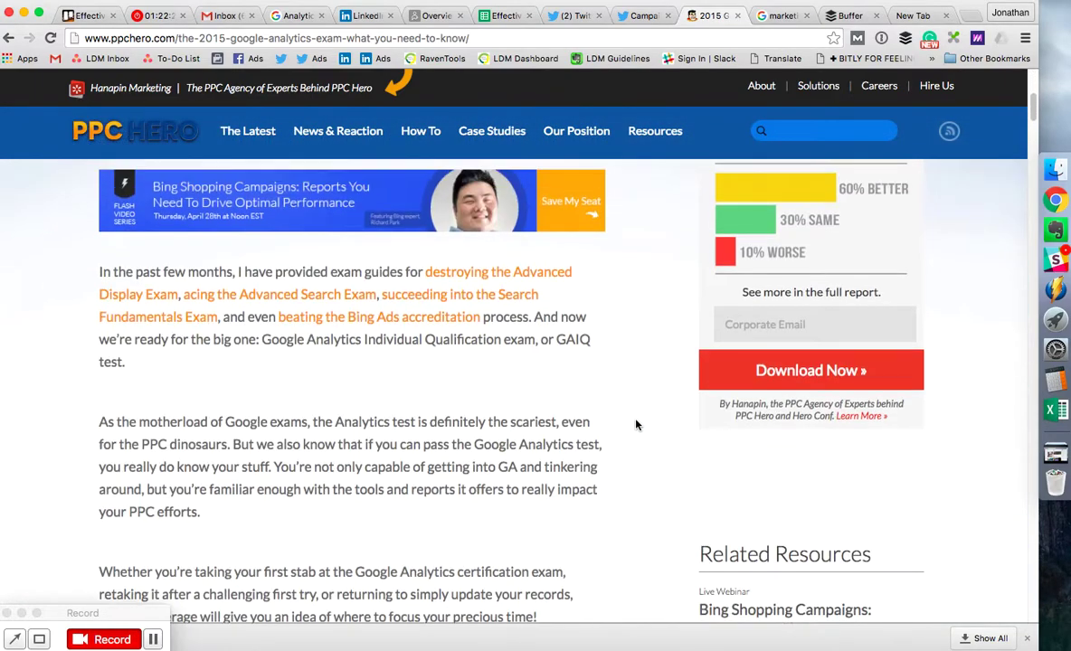
scroll(636, 424, "up", 5)
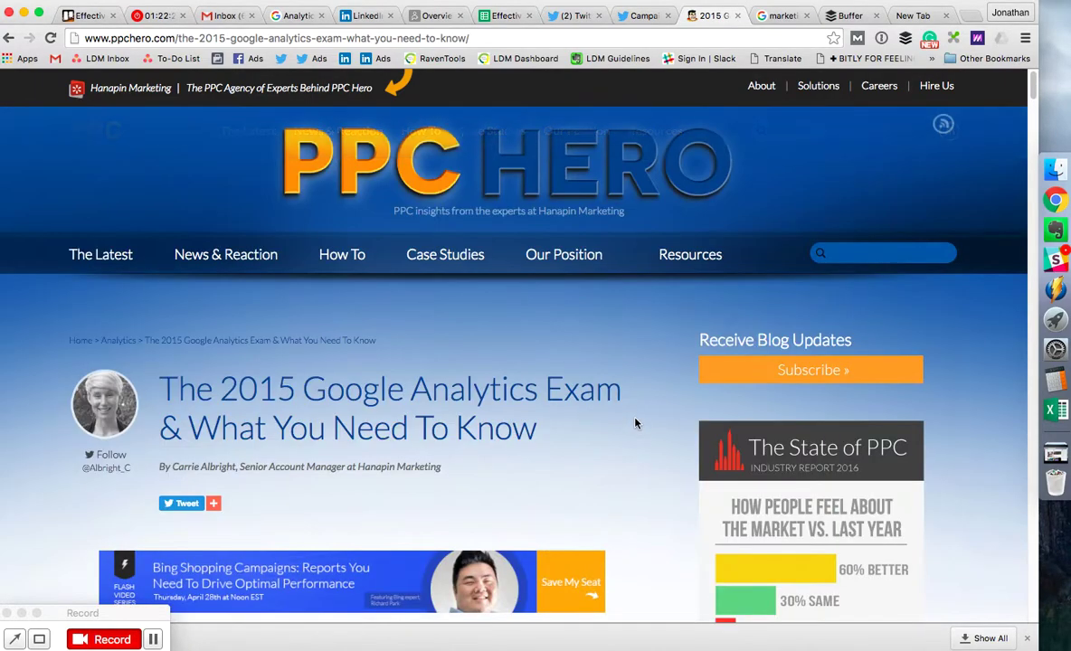
- Share the article to Buffer, replacing '| PPC Hero®' in the post with #PPC before the short link
left_click(905, 40)
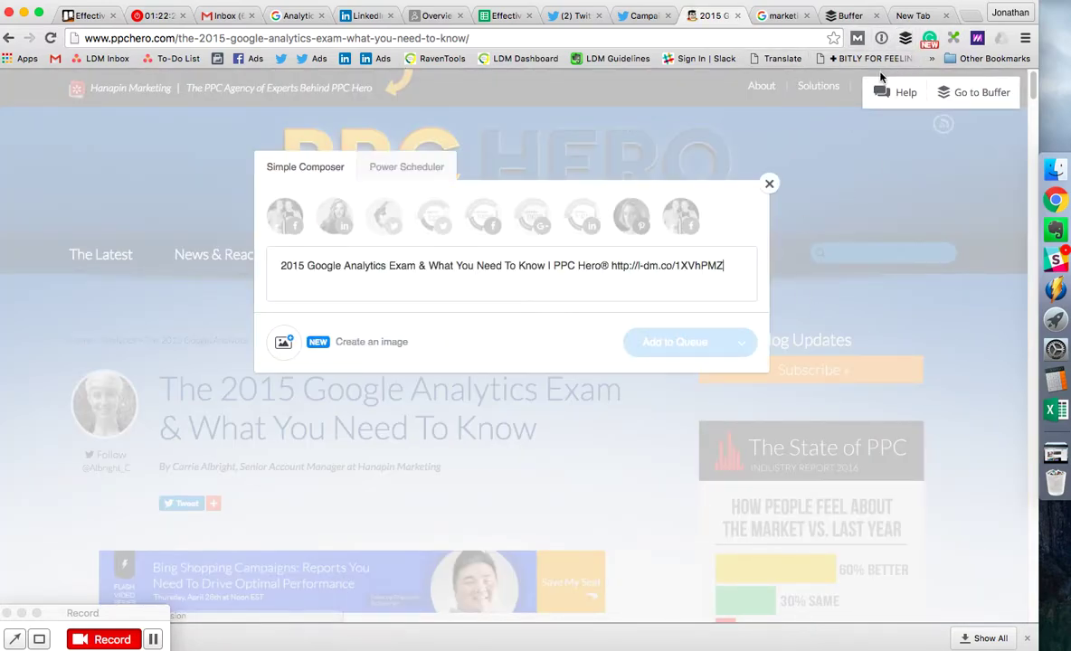
left_click_drag(608, 265, 554, 269)
key("BackSpace")
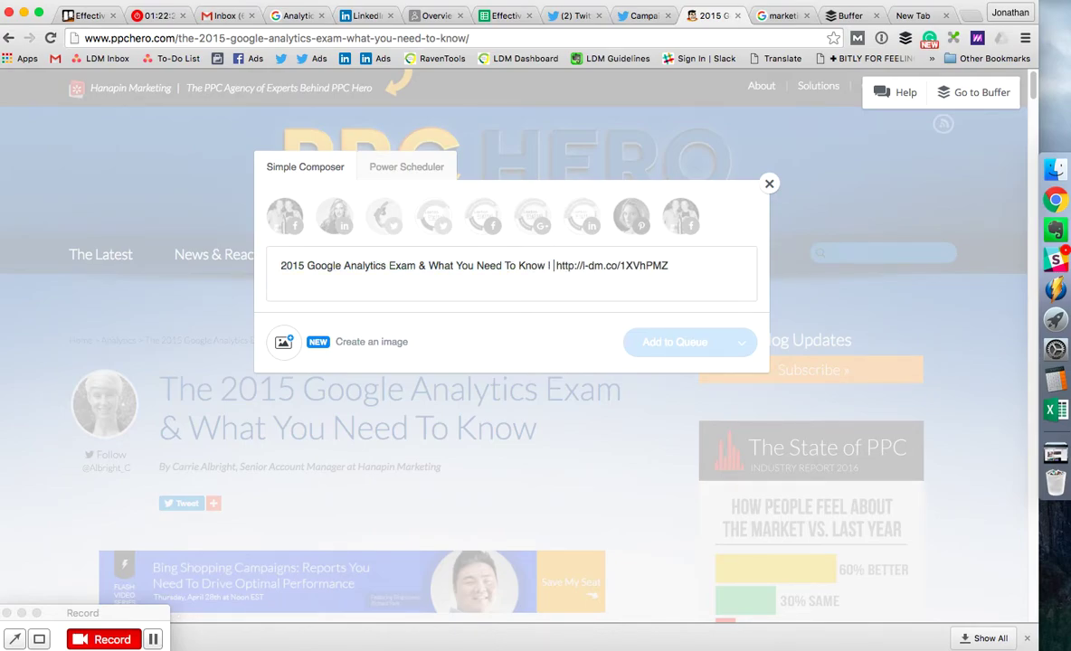
key("Delete")
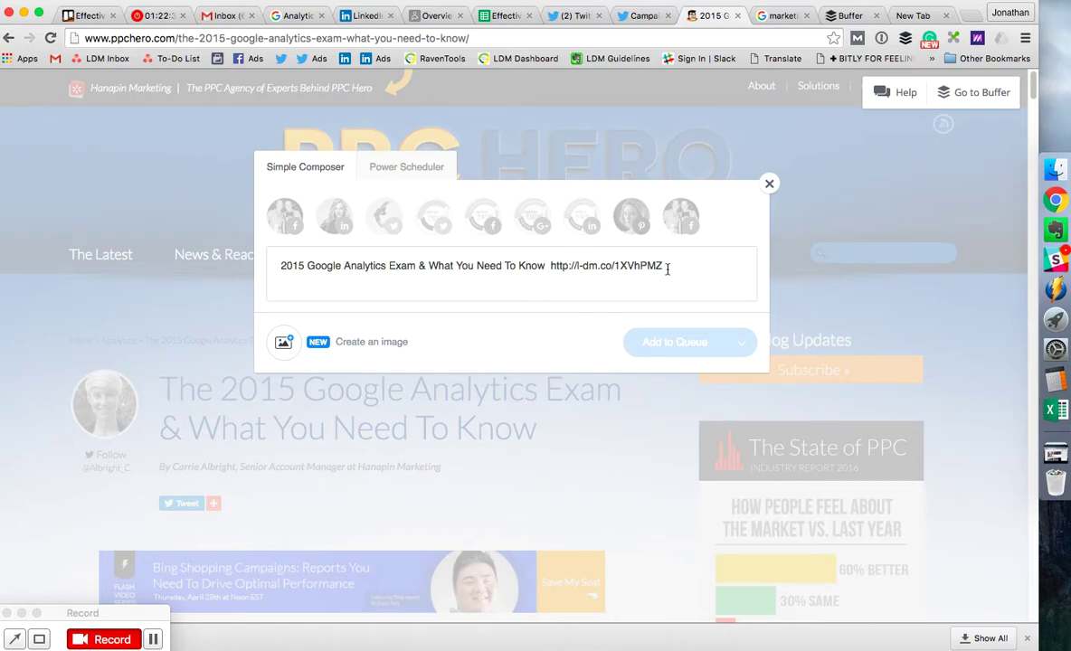
type("#")
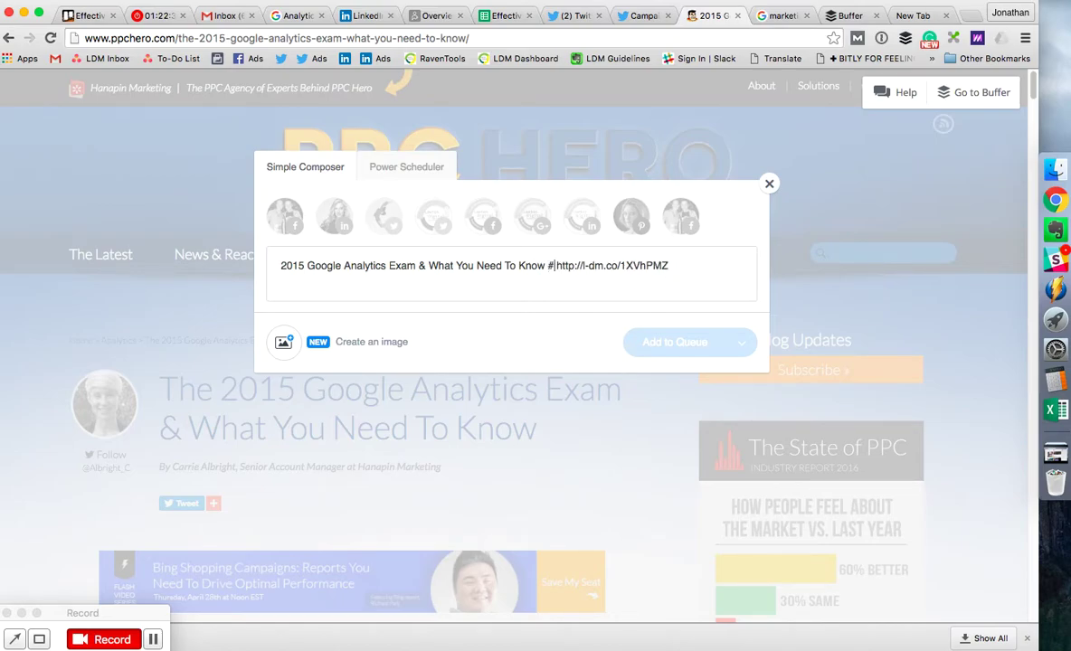
type("PPC")
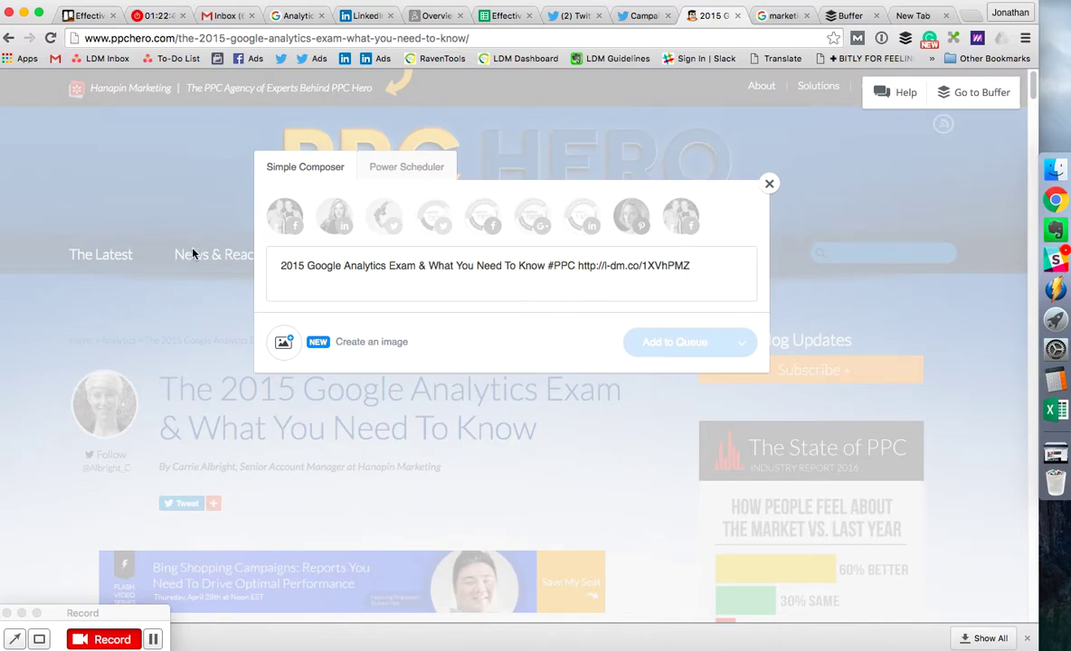
left_click_drag(715, 266, 583, 265)
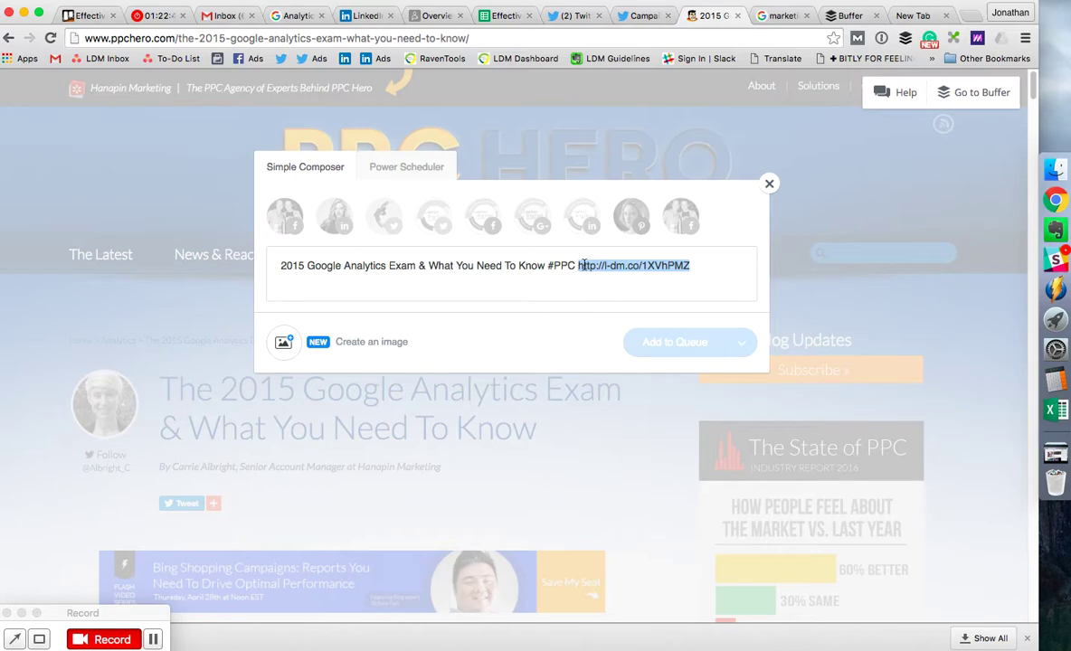
left_click(720, 266)
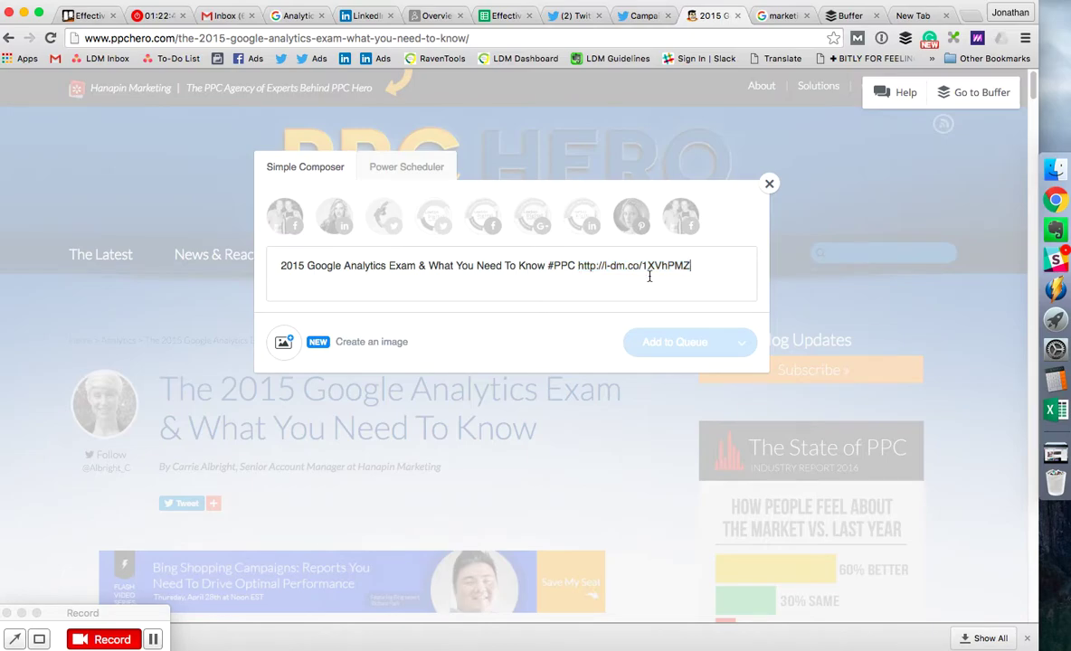
- Select Twitter, briefly add Facebook and Google+, then deselect them so only Twitter remains
left_click(434, 216)
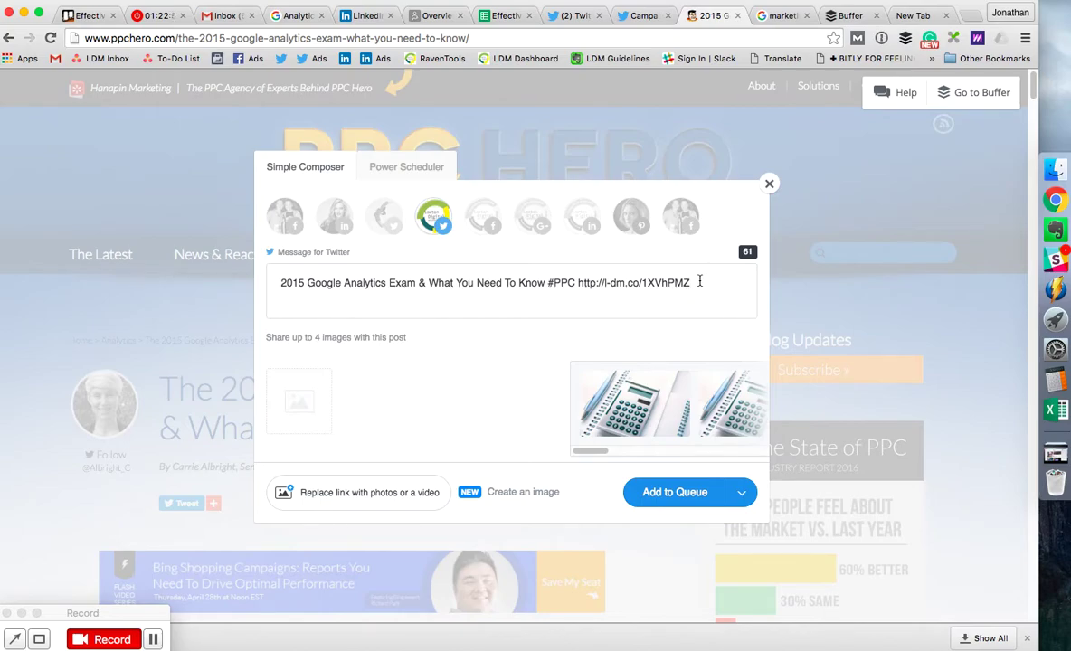
left_click_drag(700, 281, 579, 283)
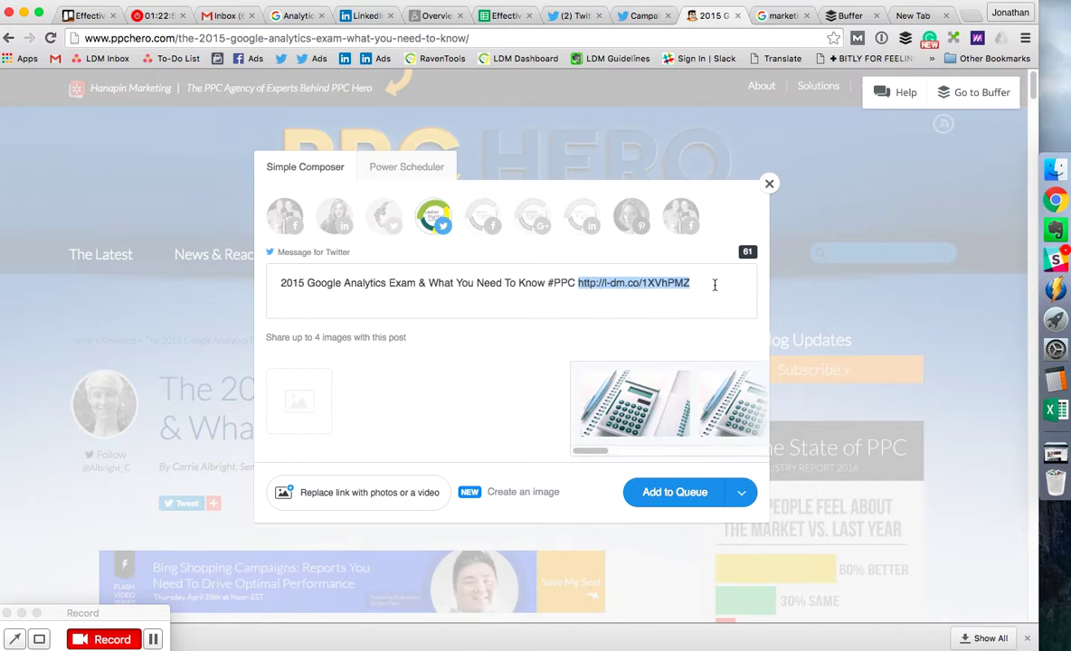
left_click_drag(624, 398, 299, 384)
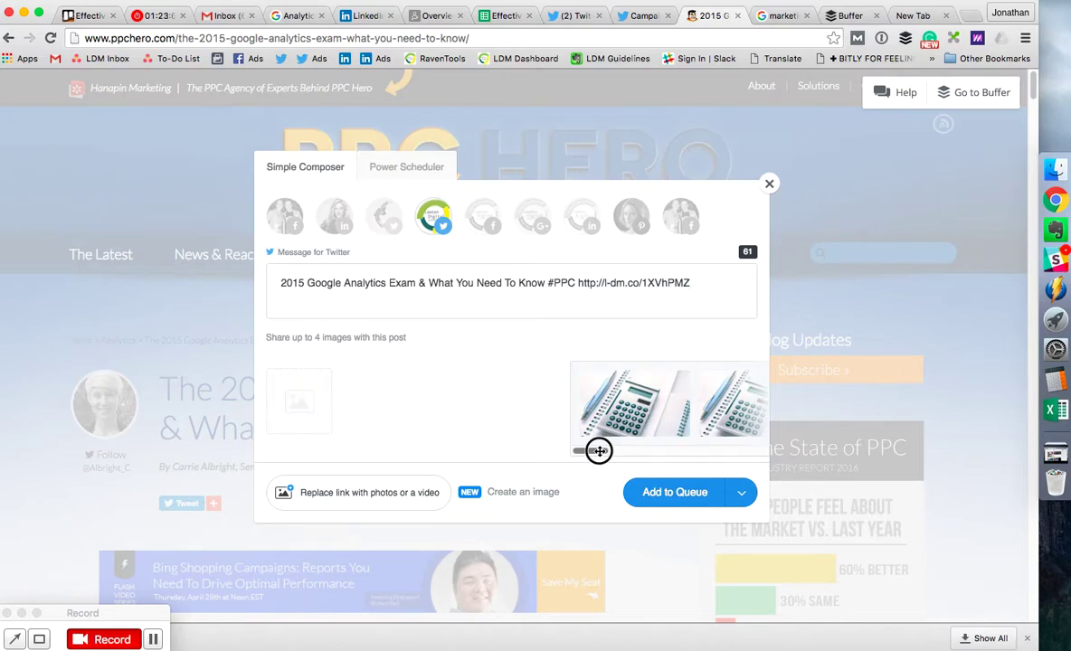
left_click(484, 216)
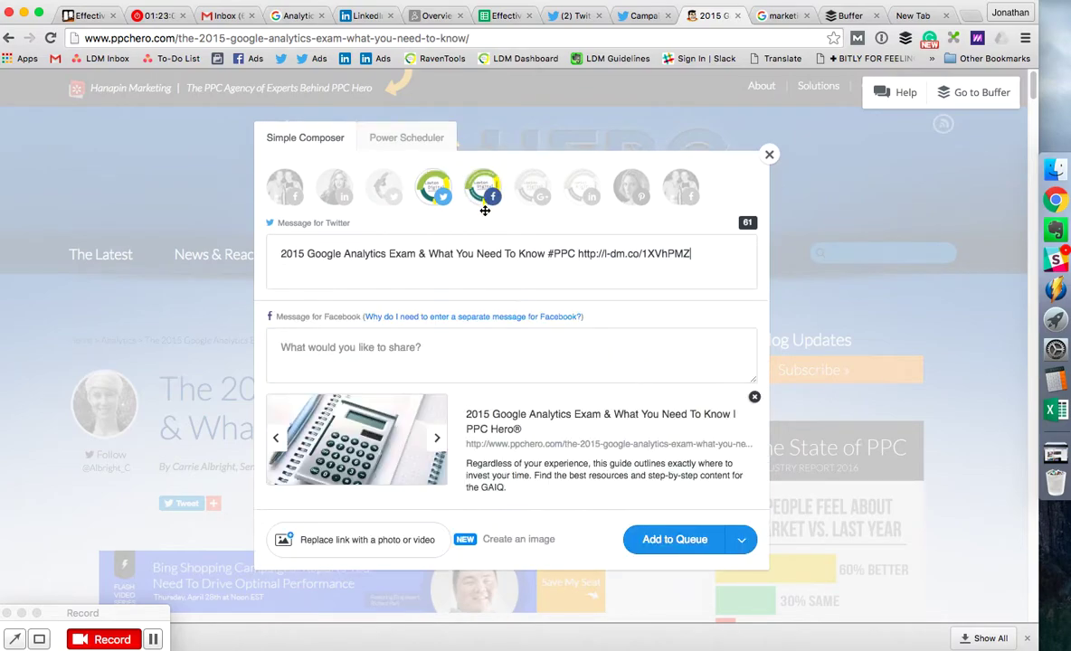
left_click(375, 360)
left_click(534, 188)
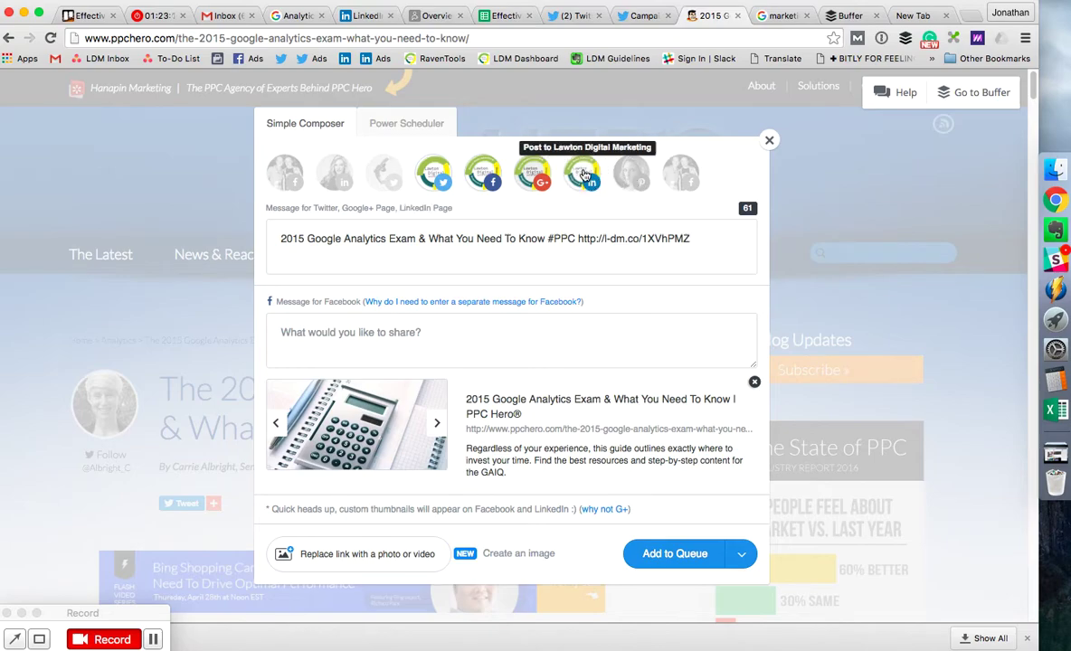
left_click(535, 174)
left_click(485, 173)
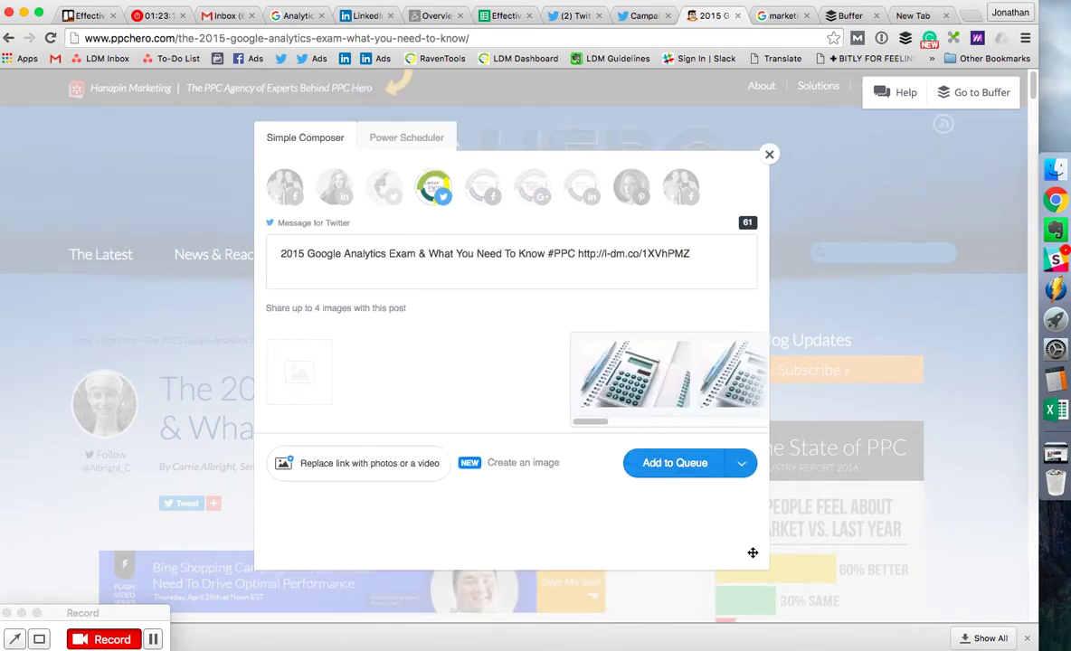
- Look over the Add to Queue options, then close the composer without queuing the #PPC post
left_click(744, 470)
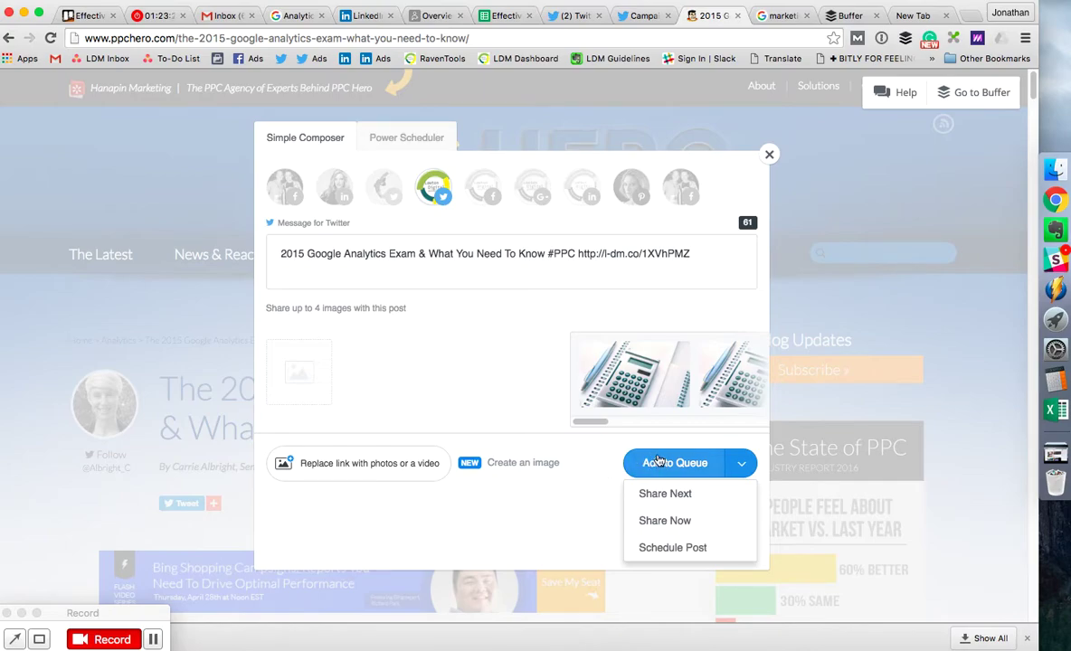
left_click(598, 478)
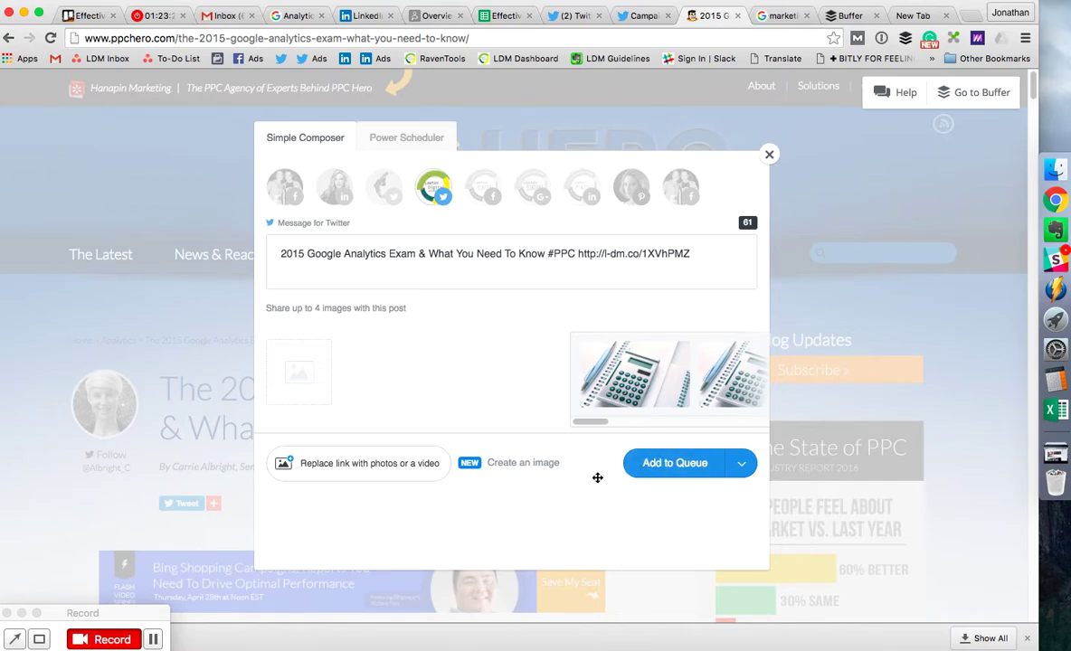
left_click(770, 155)
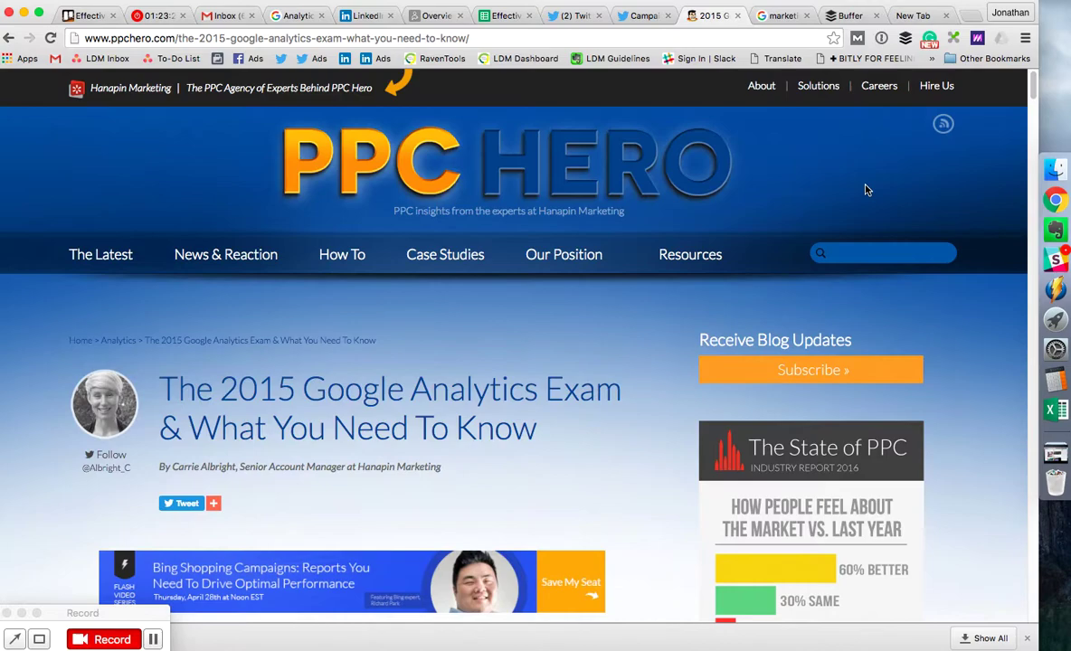
- Return to the Google Images marketing meme results with the 'That Would Be Great' meme previewed
left_click(784, 16)
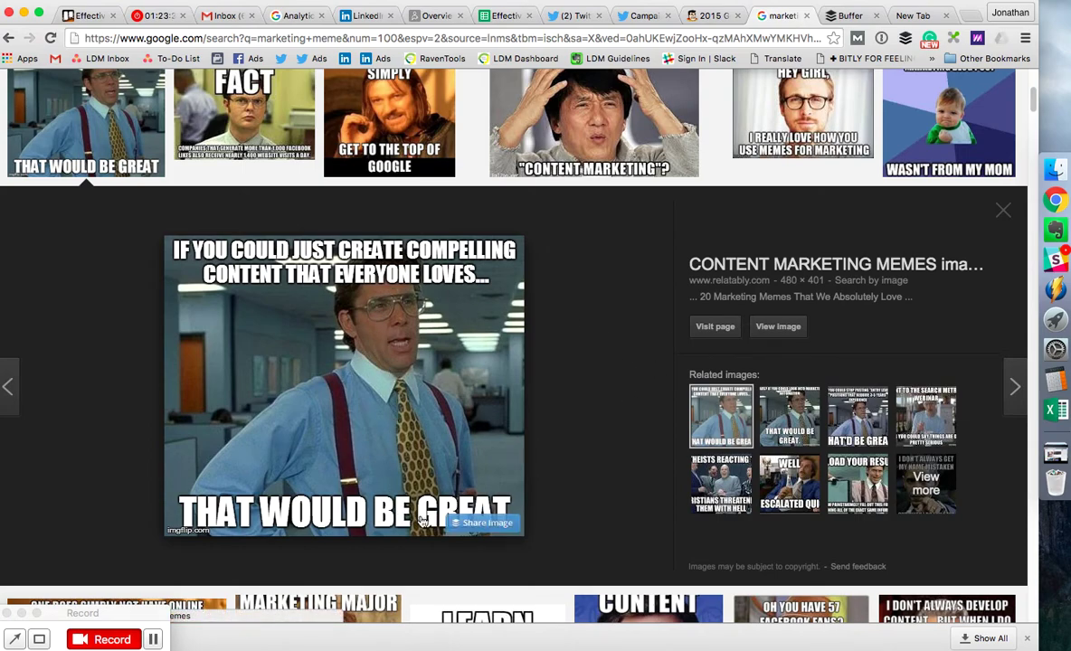
mouse_move(466, 532)
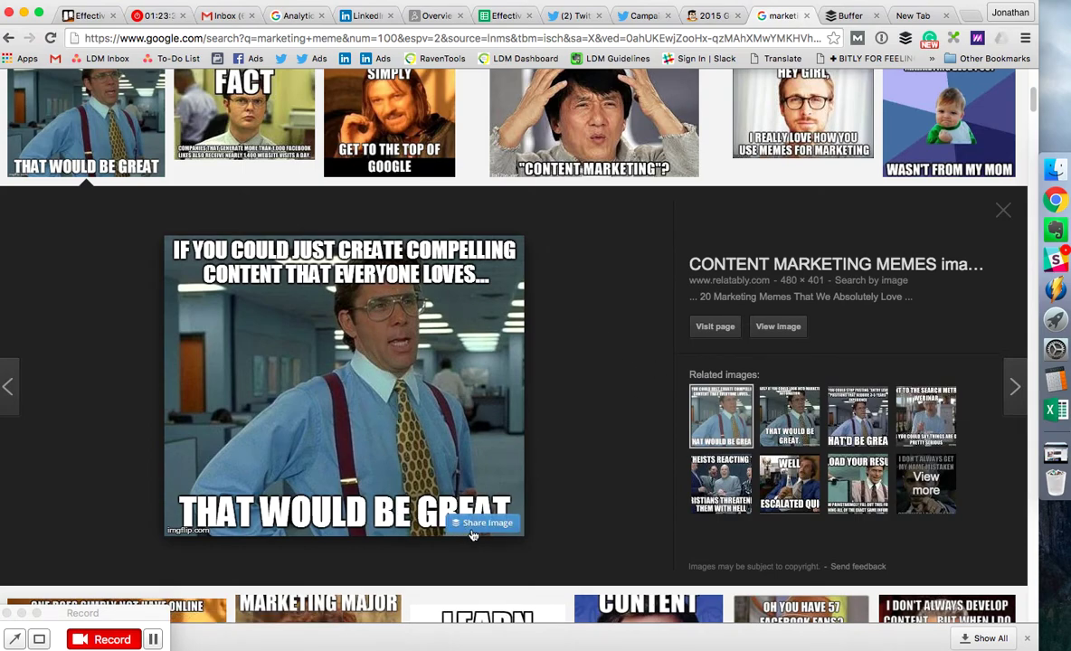
- Share the 'That Would Be Great' meme to Buffer captioned 'Haha! Right?' for Twitter, then close the composer
left_click(469, 532)
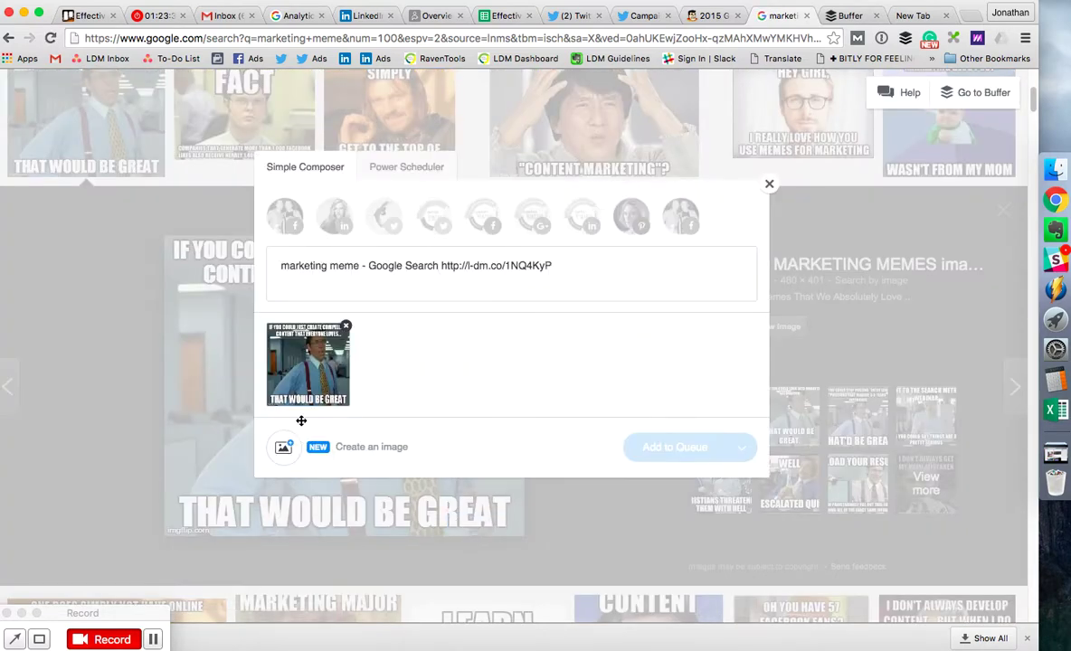
left_click_drag(597, 266, 239, 259)
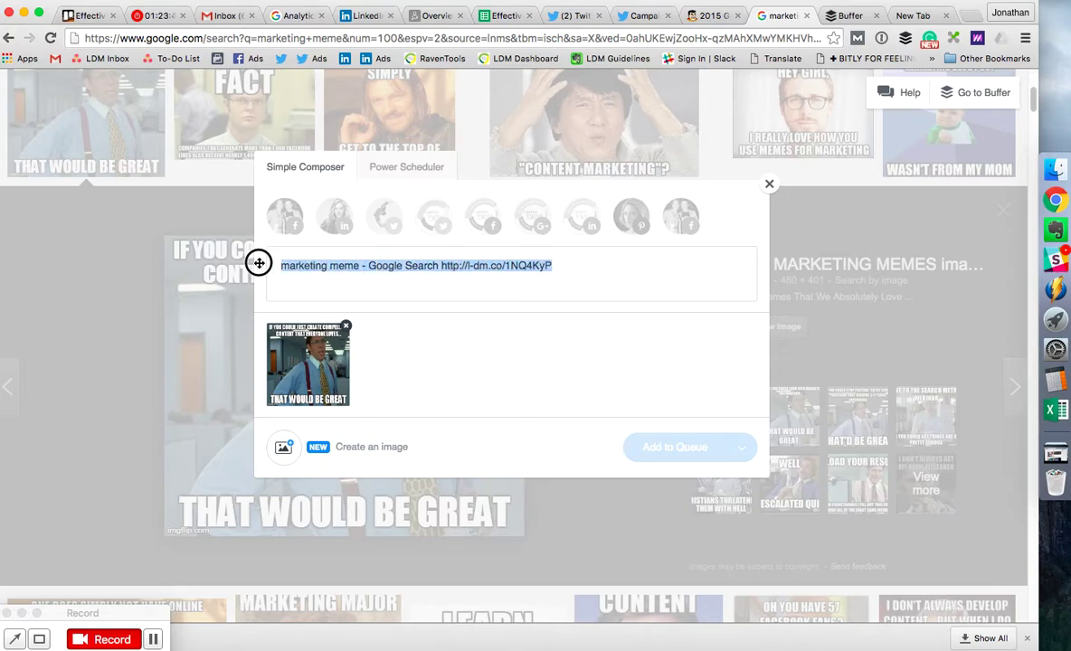
key("BackSpace")
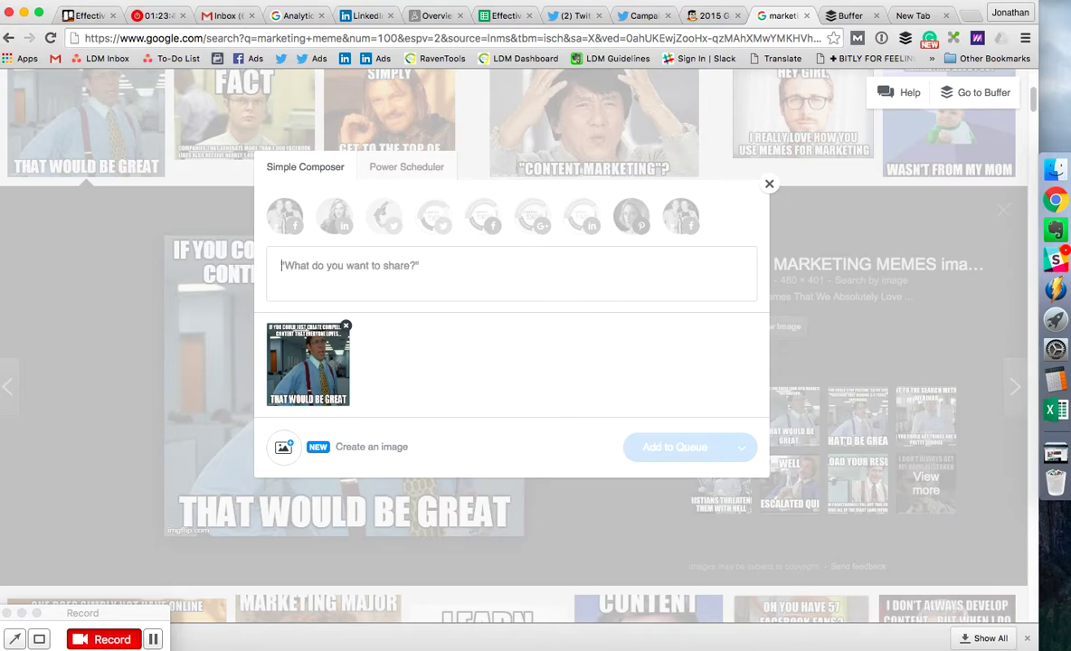
type("Haha! Right")
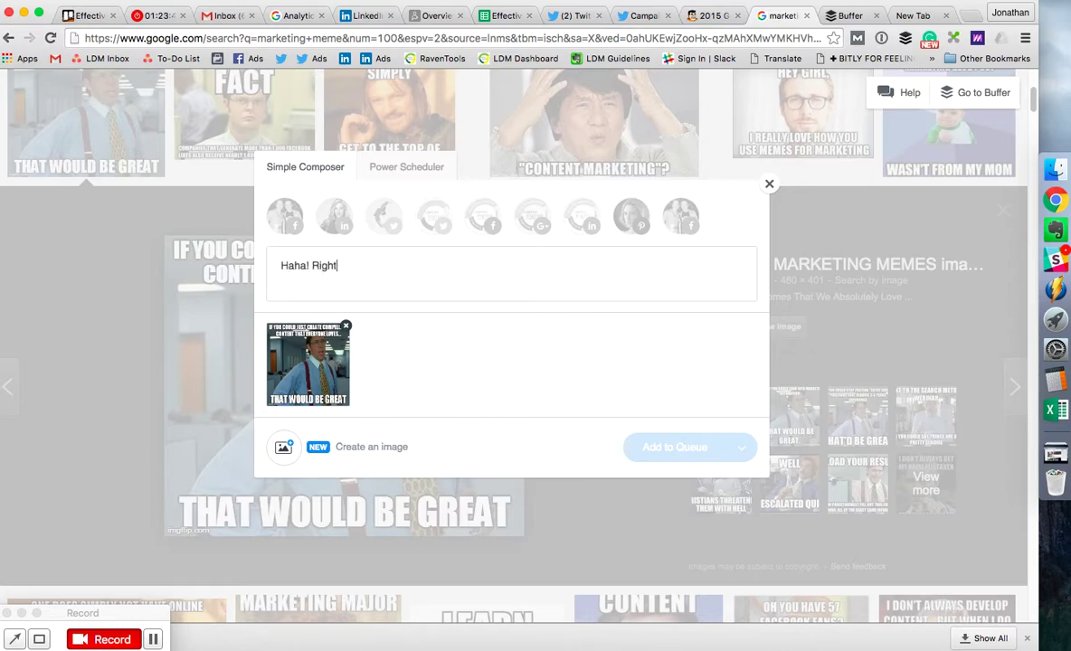
left_click(432, 217)
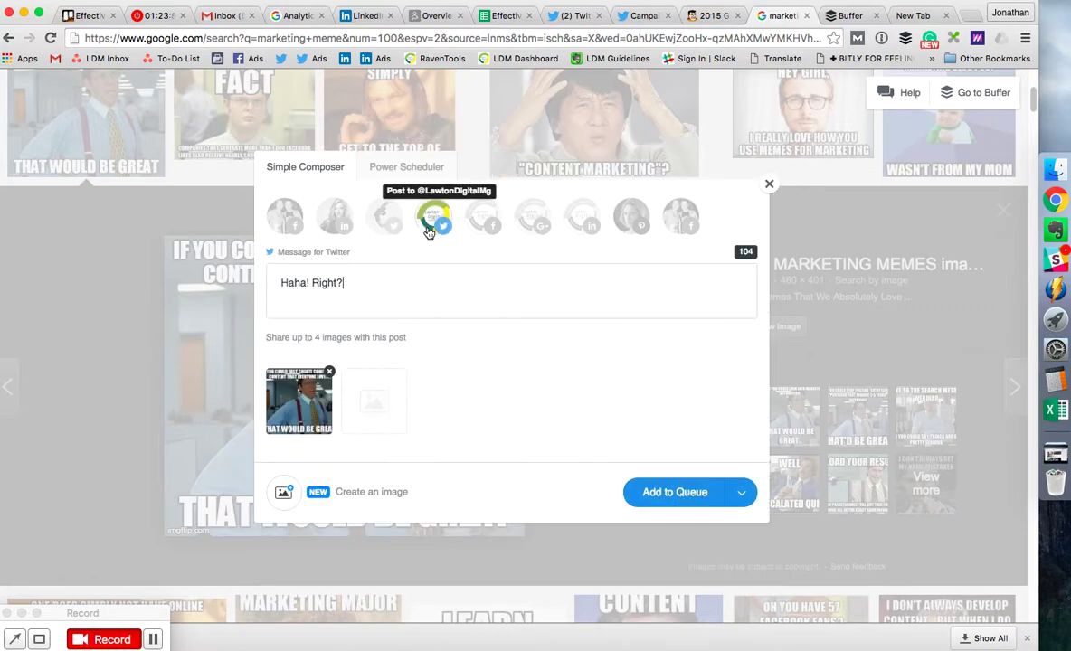
left_click(771, 184)
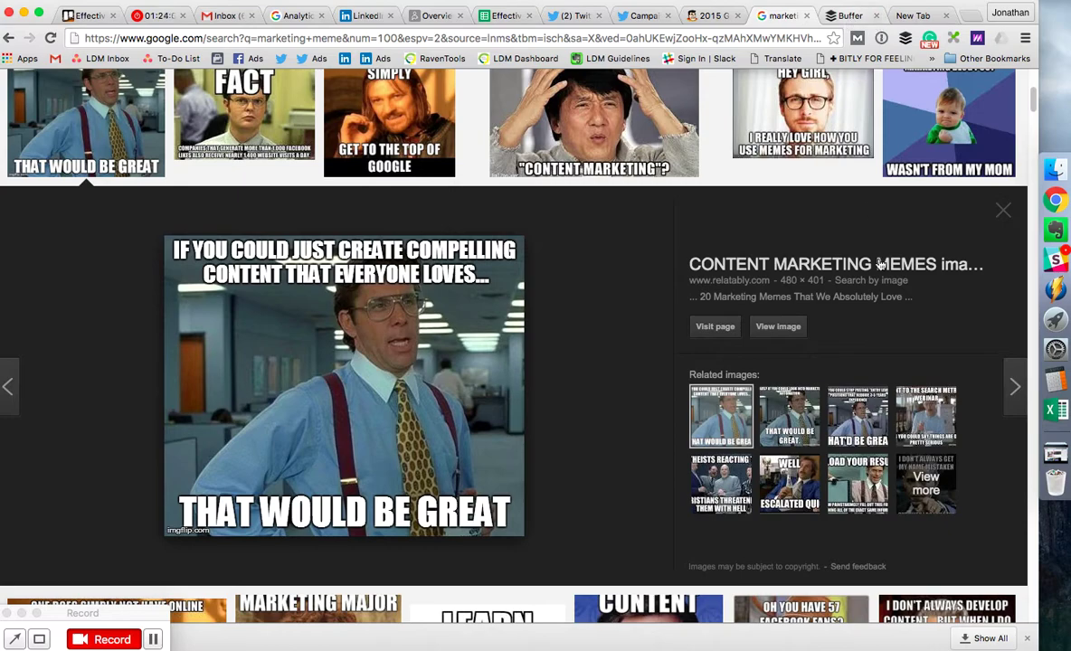
- Switch to the Buffer dashboard and scroll through the Twitter account's three scheduled posts
left_click(849, 16)
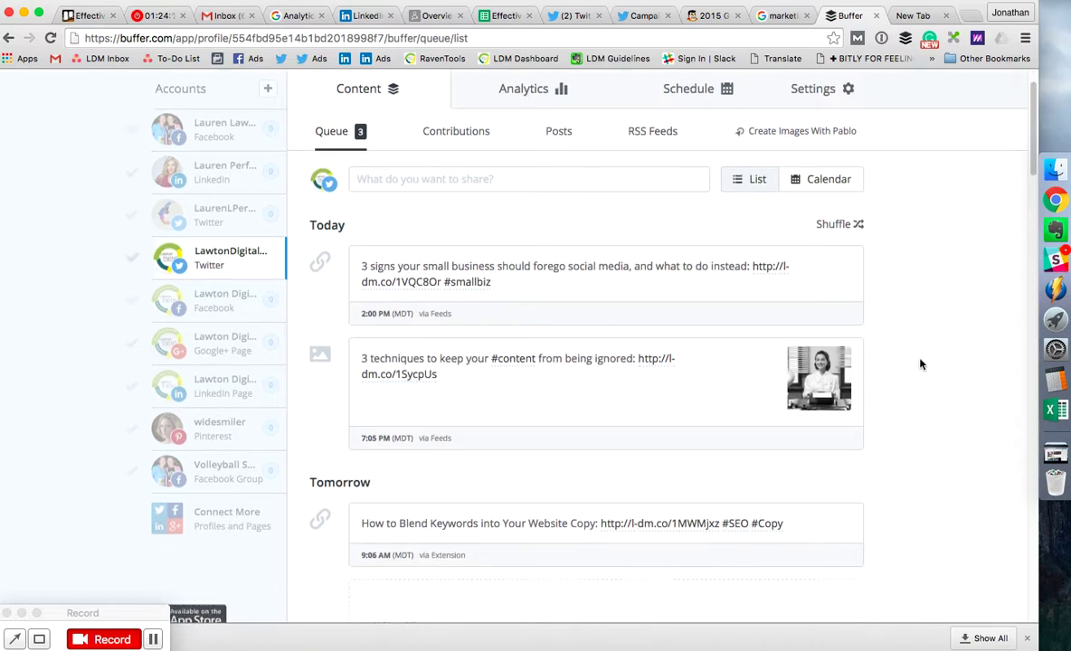
scroll(915, 362, "down", 3)
scroll(913, 349, "down", 6)
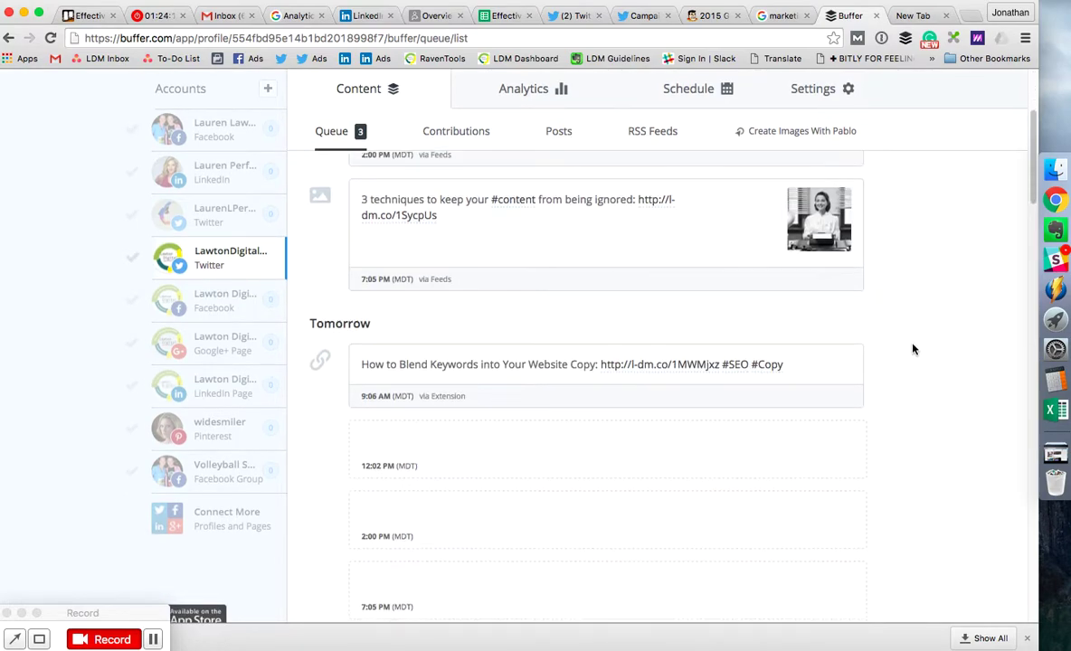
scroll(923, 349, "up", 4)
scroll(925, 333, "up", 5)
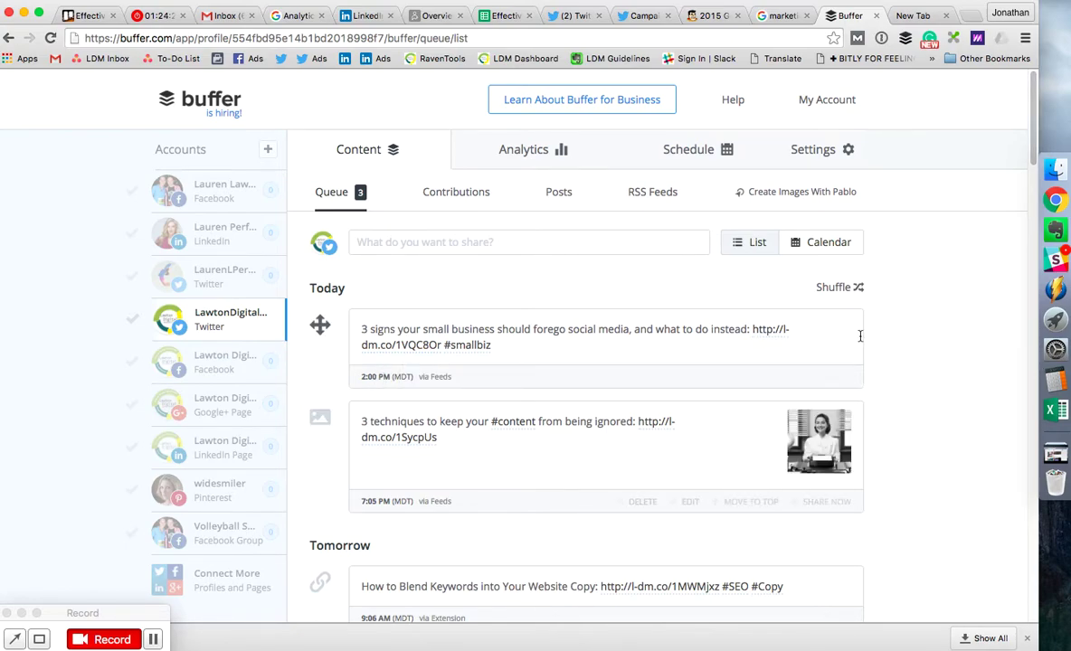
scroll(913, 398, "down", 2)
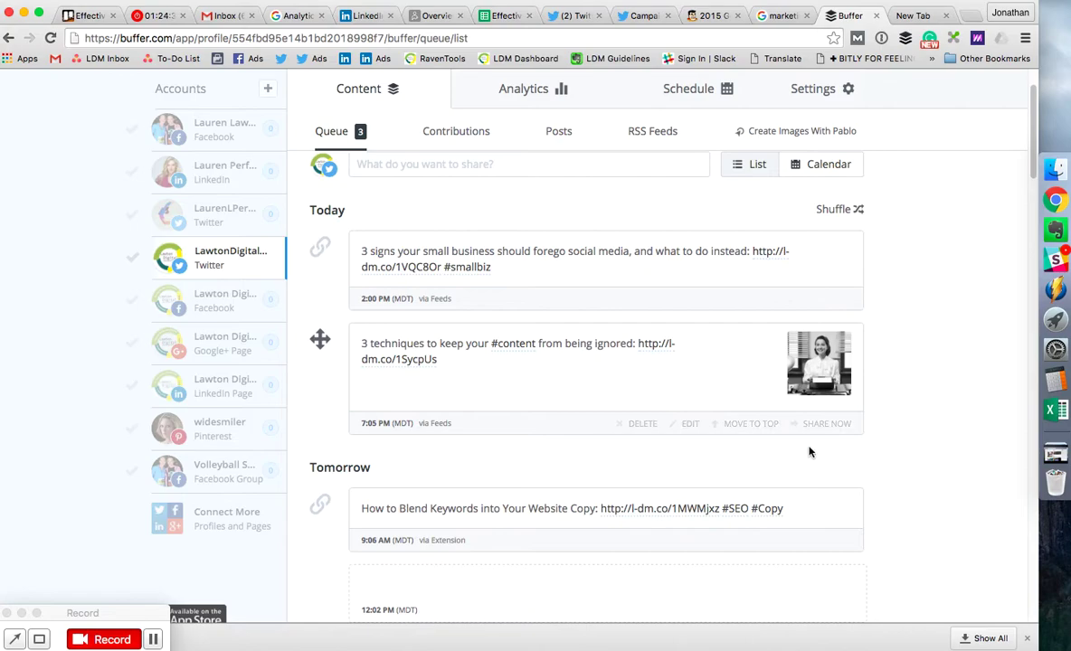
scroll(887, 470, "down", 4)
scroll(949, 447, "down", 1)
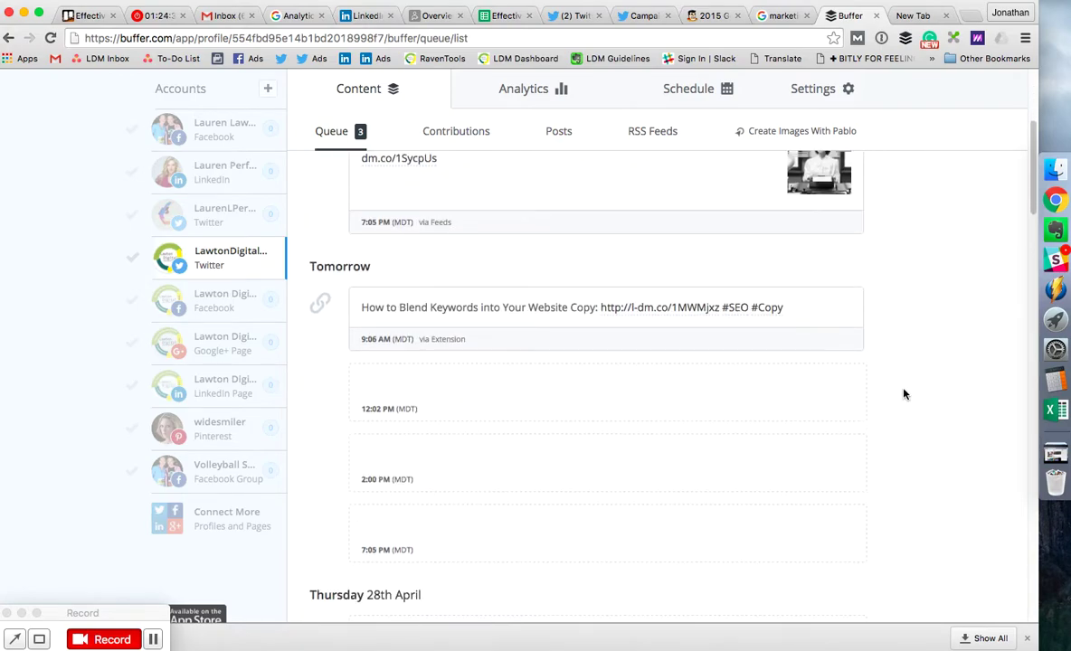
- Try dragging tomorrow's 9:06 AM keyword-blending post toward the 12:02 PM slot
mouse_move(832, 382)
mouse_move(828, 539)
scroll(853, 473, "down", 4)
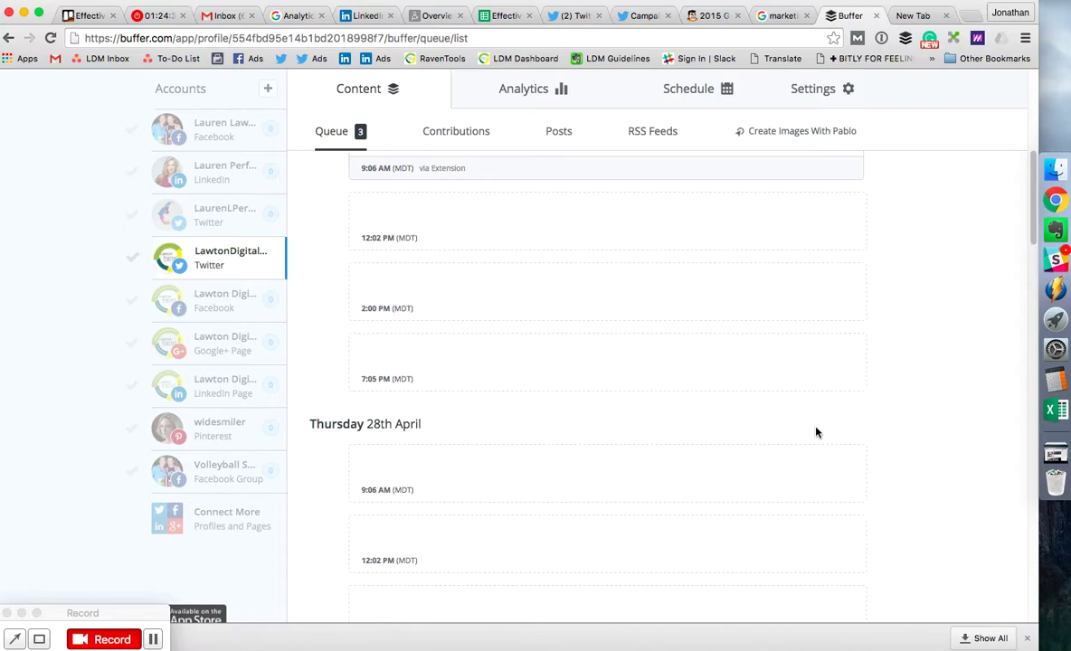
scroll(900, 389, "up", 10)
scroll(922, 398, "down", 3)
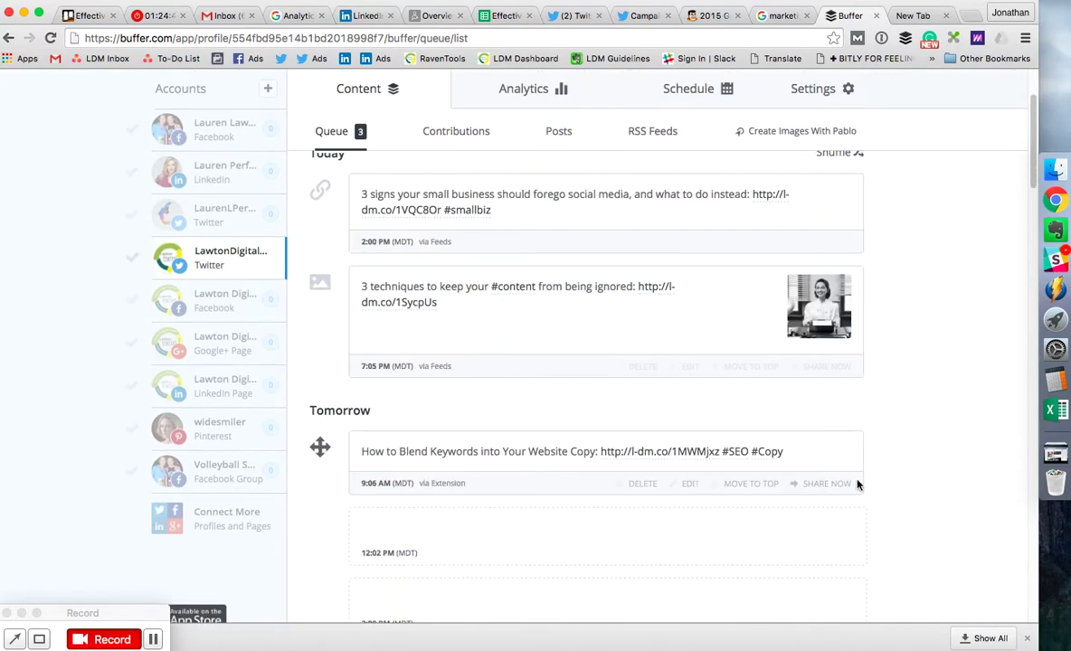
scroll(850, 452, "down", 3)
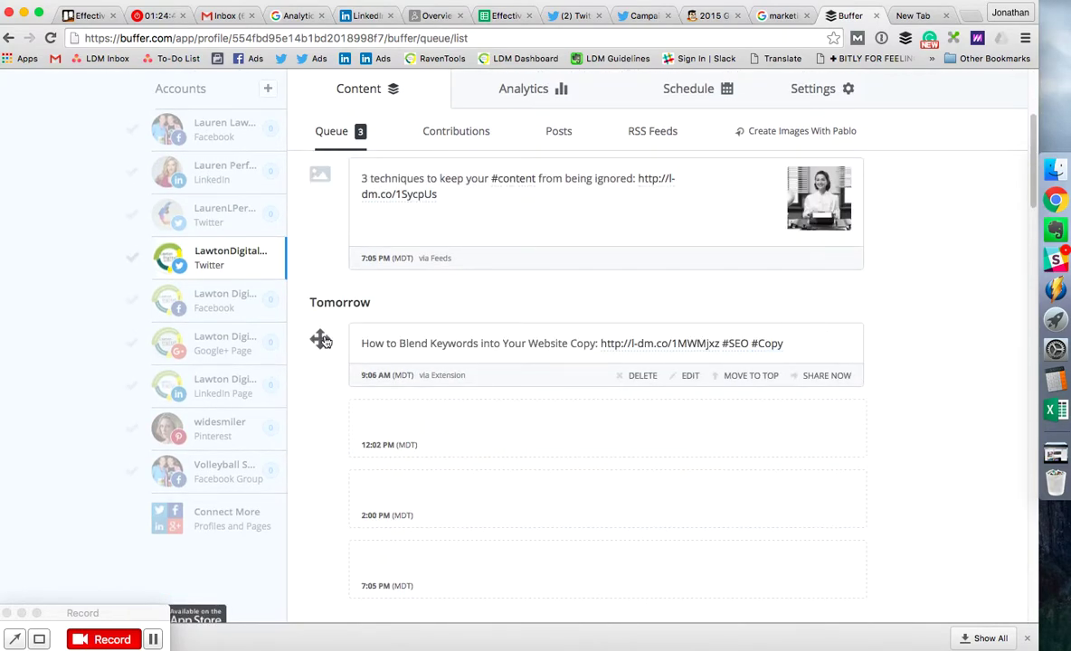
mouse_move(320, 339)
left_mouse_down()
mouse_move(338, 427)
mouse_move(352, 398)
mouse_move(324, 409)
mouse_move(320, 344)
left_mouse_up()
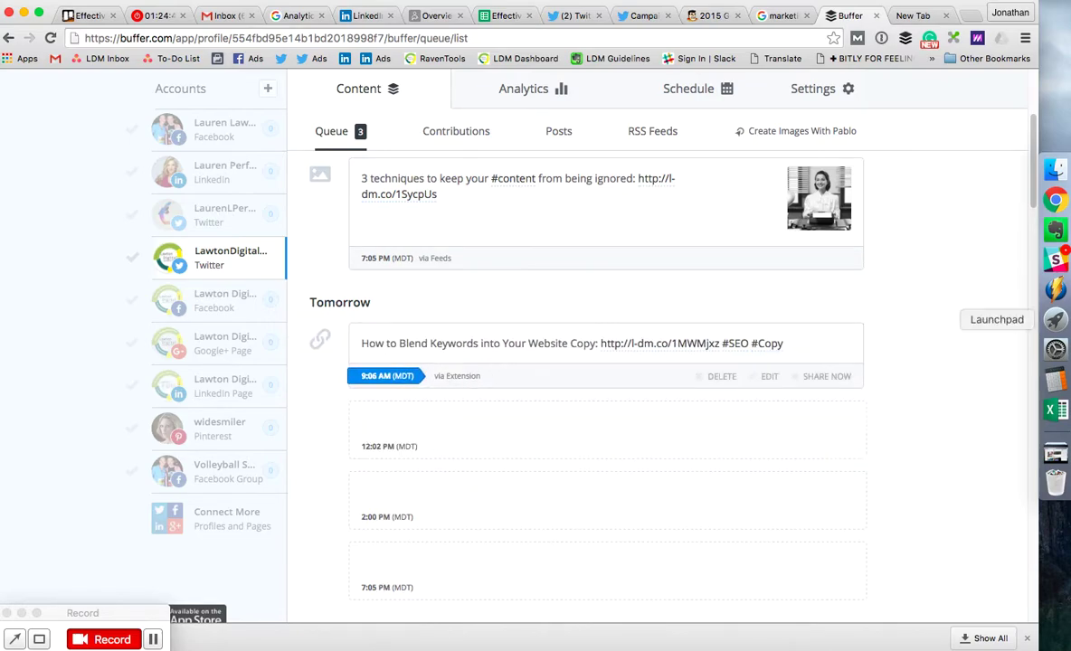
scroll(921, 283, "up", 5)
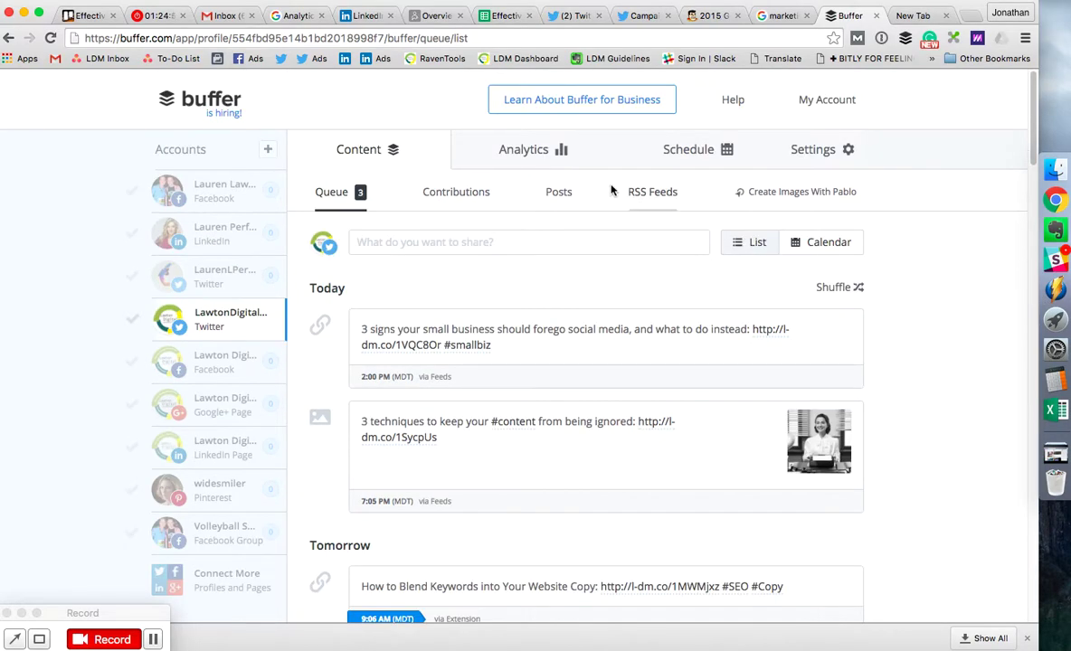
- Open the Twitter account's RSS Feeds list and scroll down to the Built In Colorado Grandpa article
left_click(666, 204)
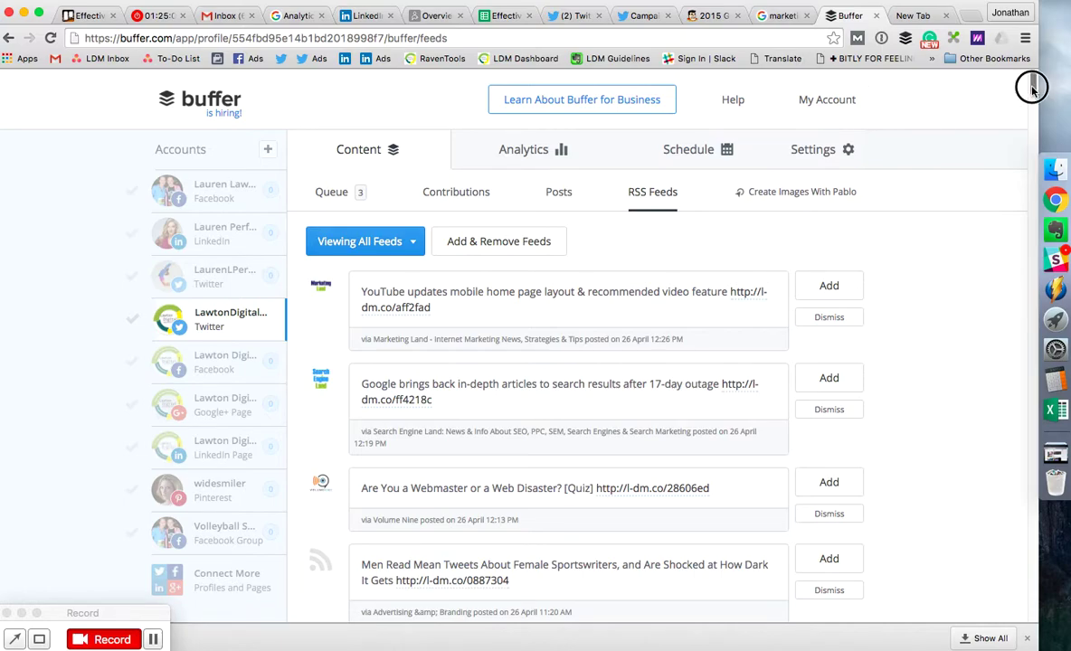
left_click_drag(1033, 87, 1031, 152)
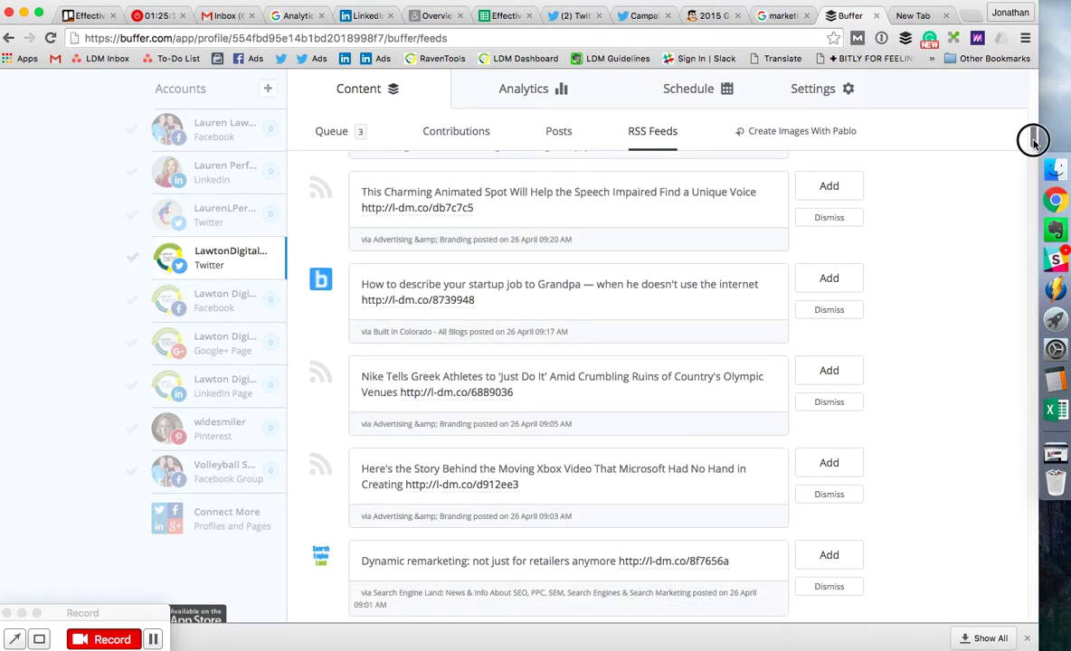
left_click_drag(1032, 134, 1032, 137)
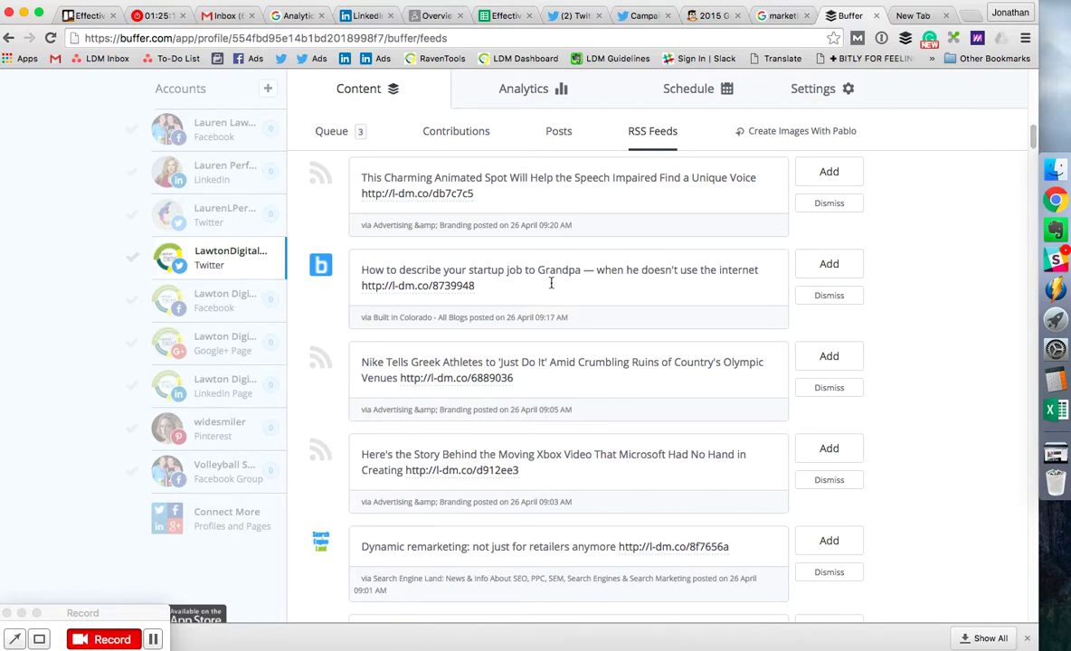
- Open the Built In Colorado article on explaining your startup job to Grandpa and skim it
left_click(459, 286)
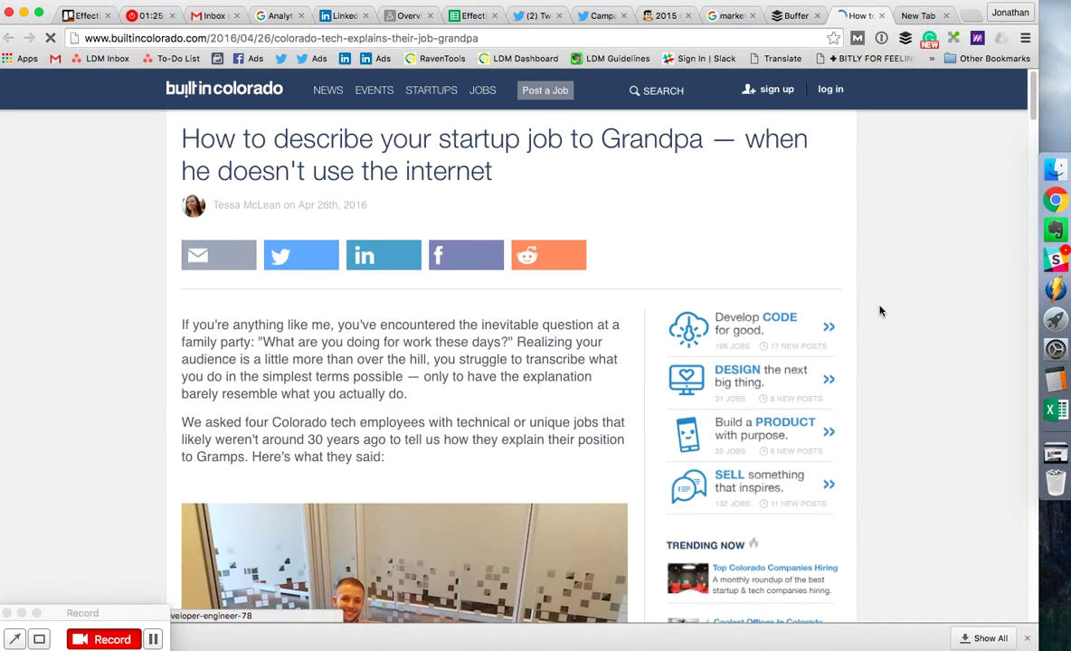
scroll(880, 308, "down", 15)
scroll(887, 298, "up", 15)
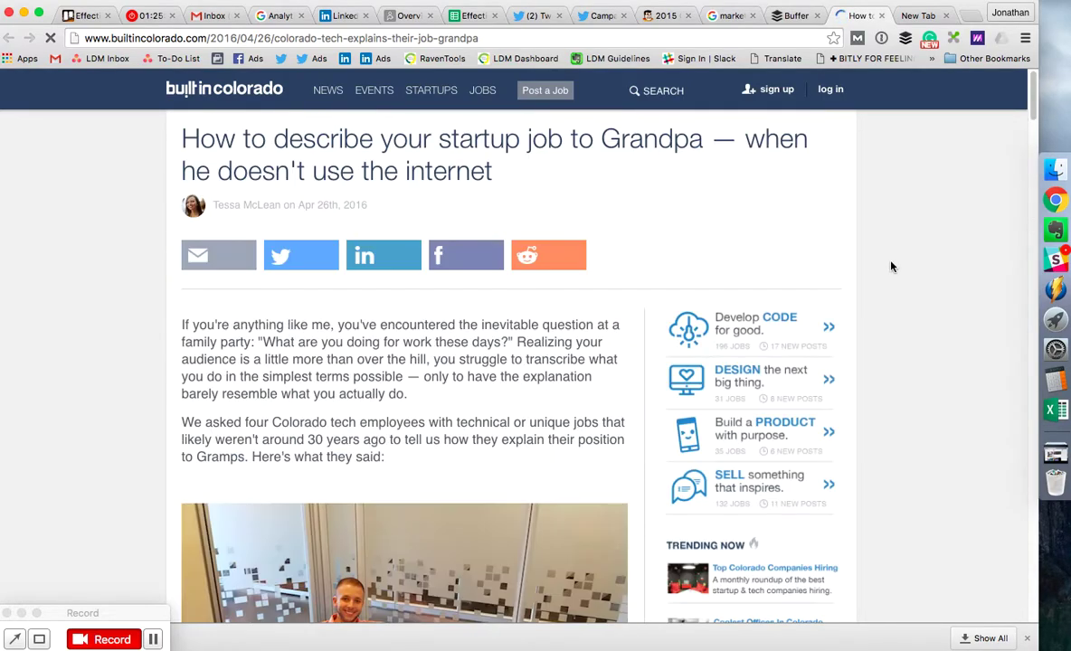
- Close the article tab, start a Twitter post for the Grandpa feed item, then close it unqueued
left_click(882, 17)
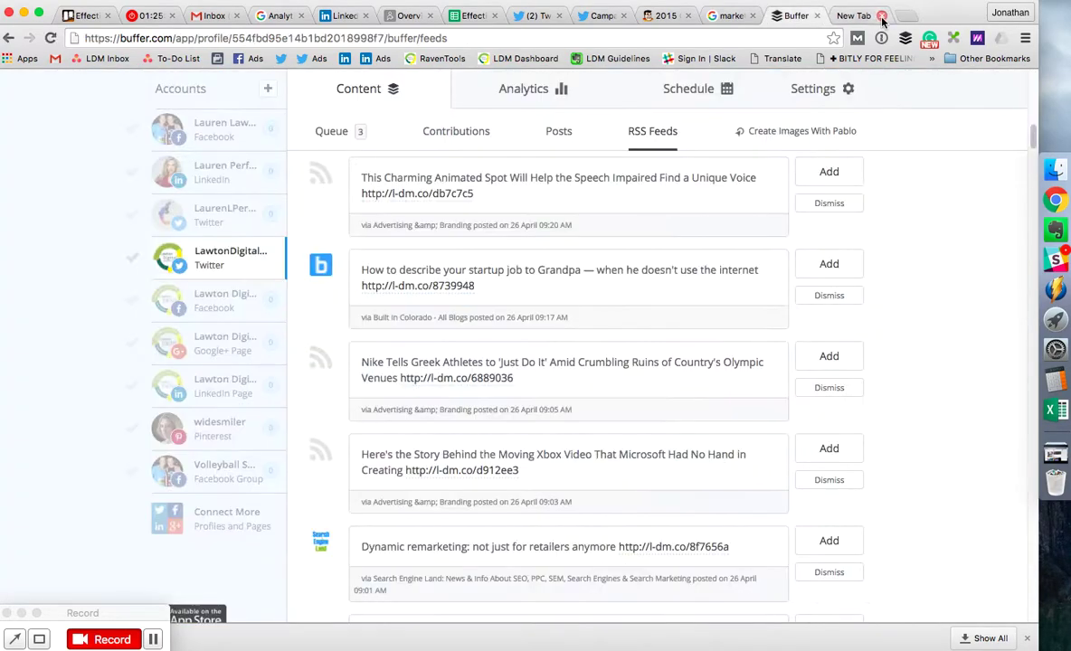
left_click(832, 268)
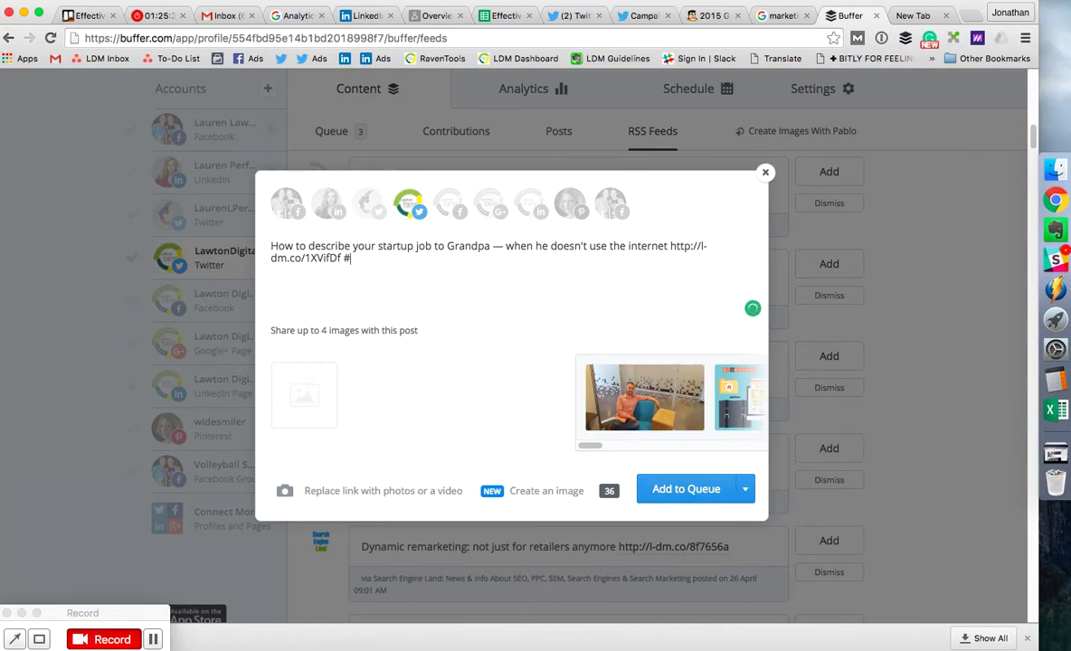
left_click(870, 276)
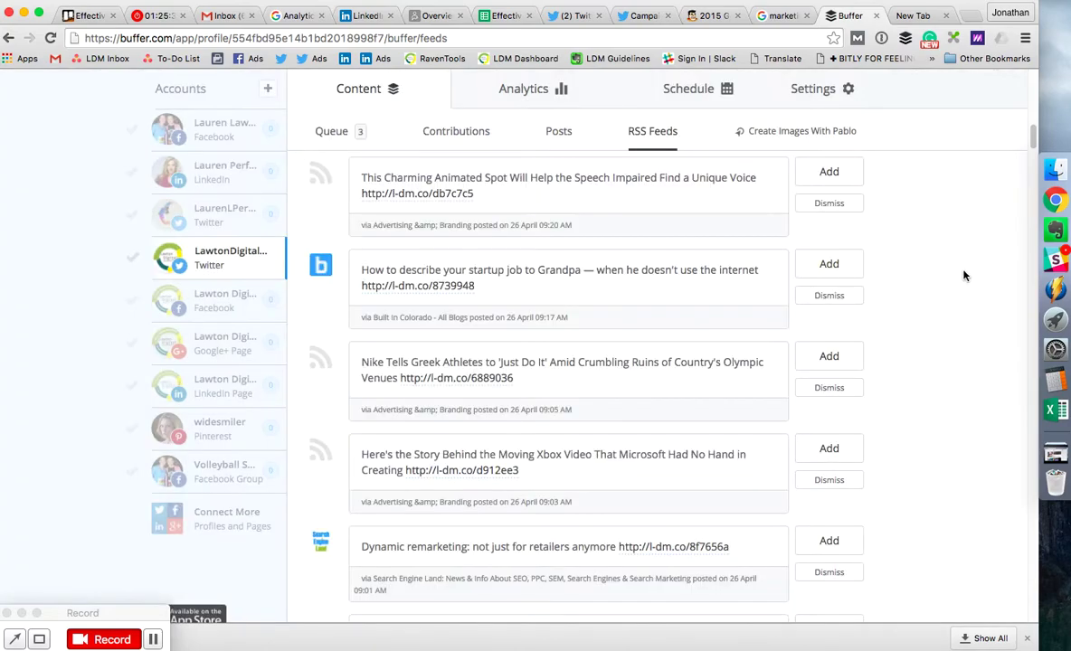
scroll(937, 375, "down", 1)
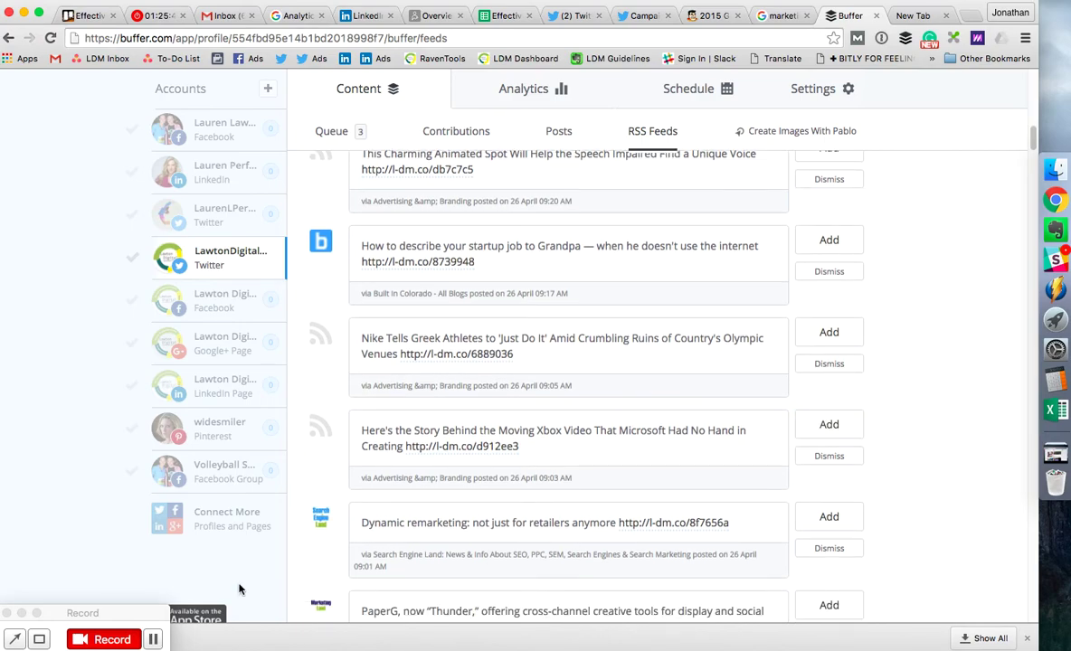